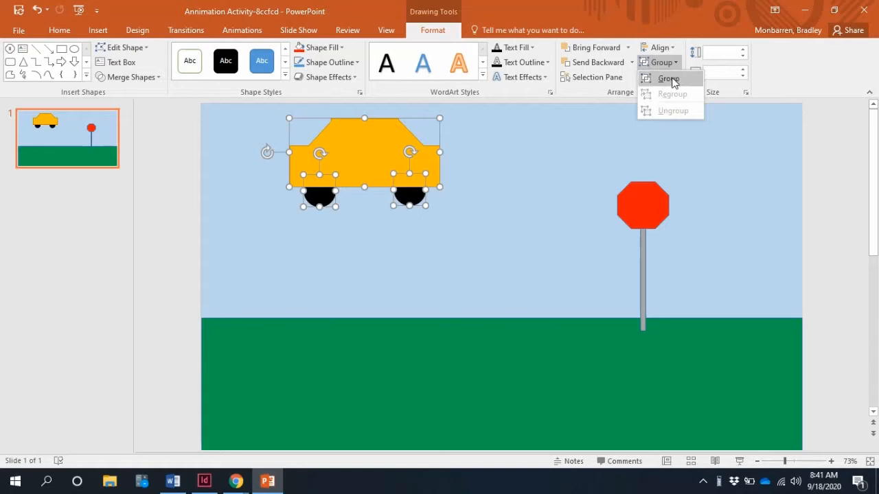
Group the yellow car body with its two wheels and move the car onto the grass just before the stop sign
click(669, 79)
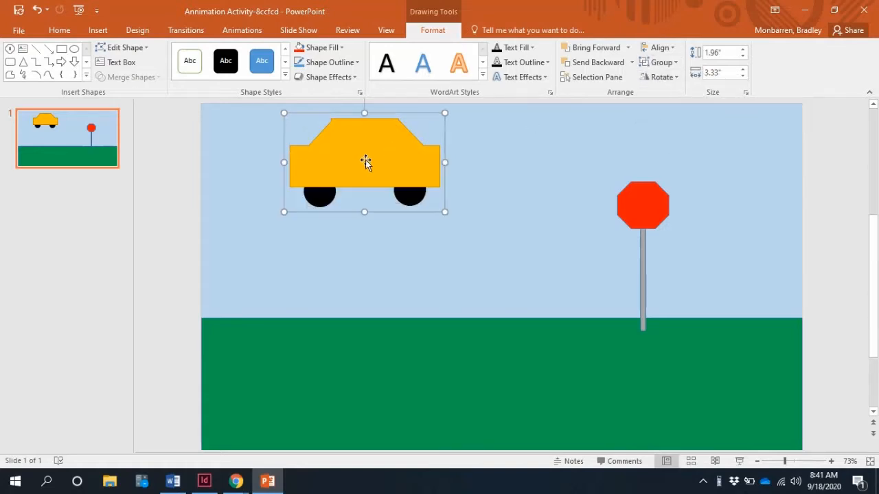
drag(361, 171, 550, 307)
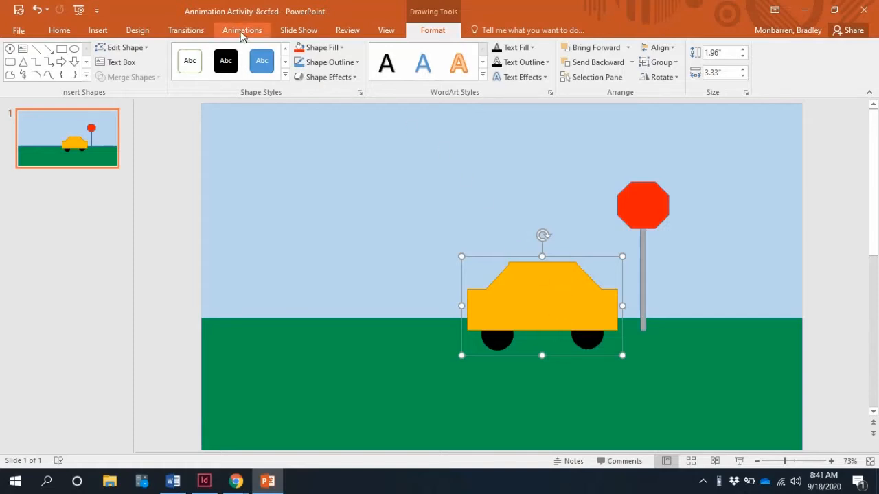
Apply the Fly In entrance animation to the car with the direction From Left
click(241, 36)
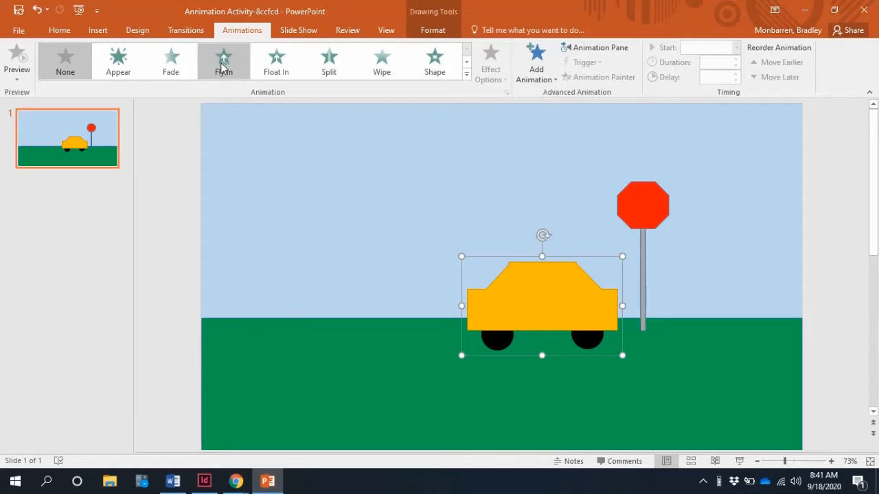
click(225, 59)
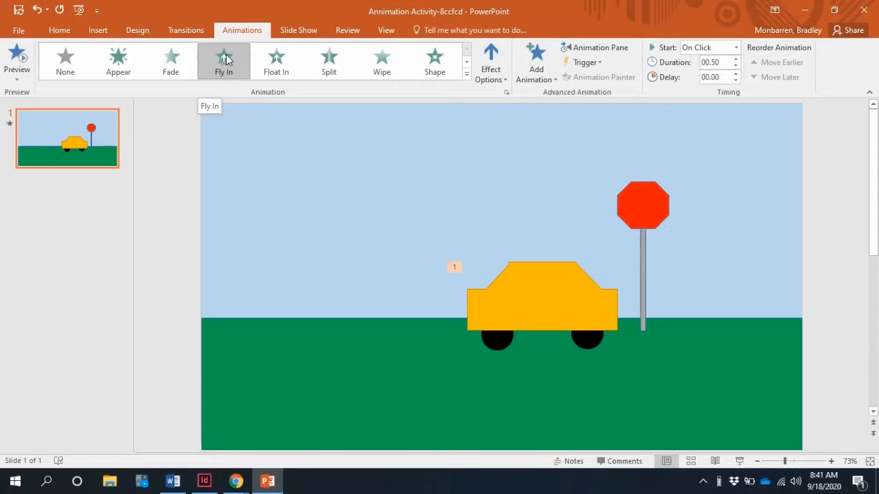
click(490, 65)
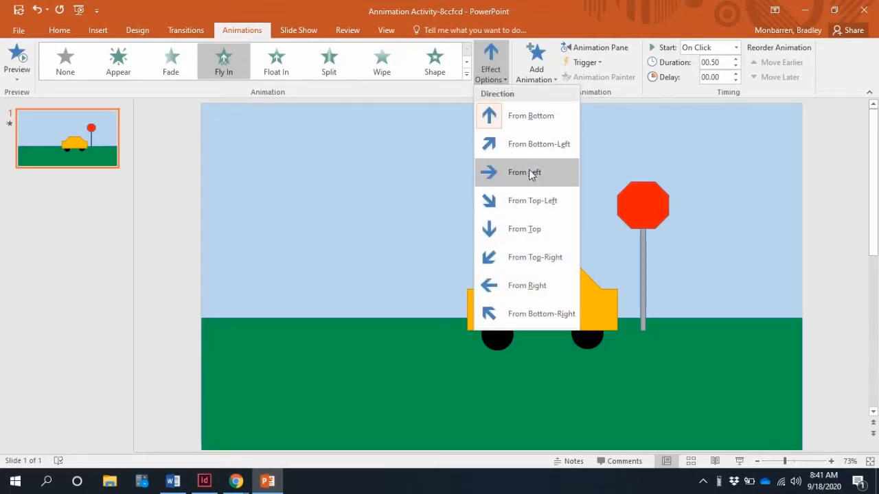
click(565, 175)
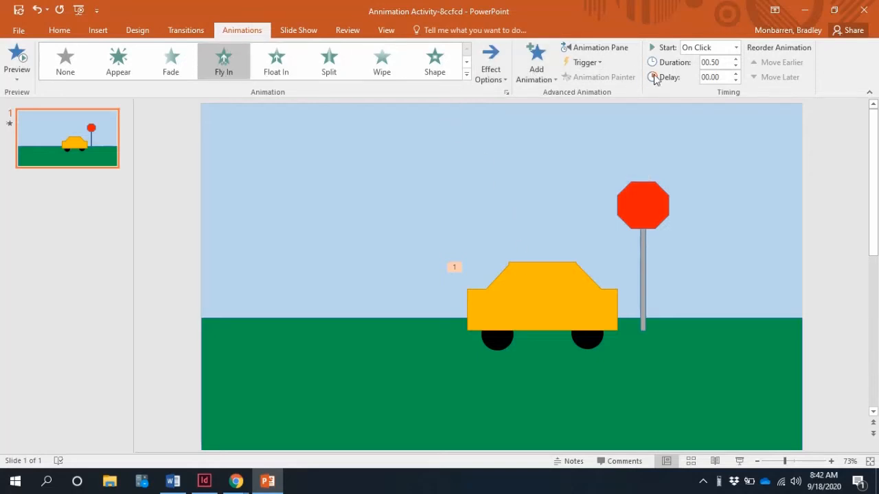
Set the car's Fly In animation to start With Previous, with a duration of 01.50 and a delay of 01.00
click(736, 47)
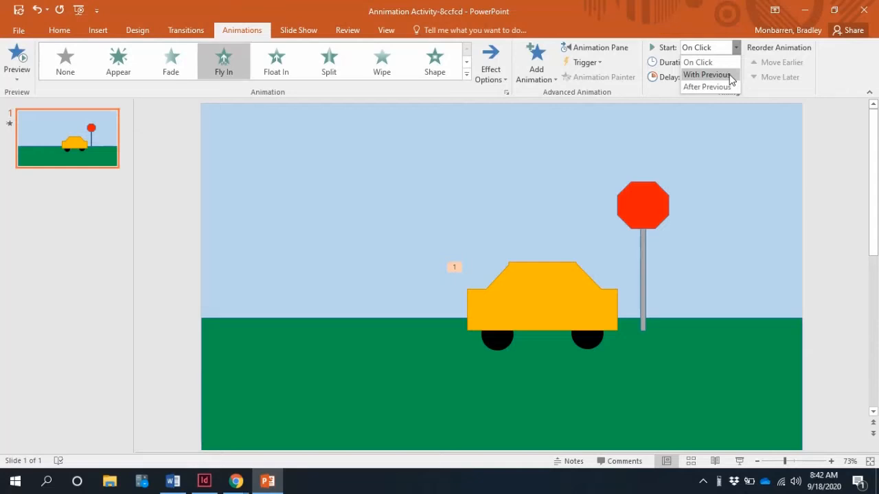
click(730, 76)
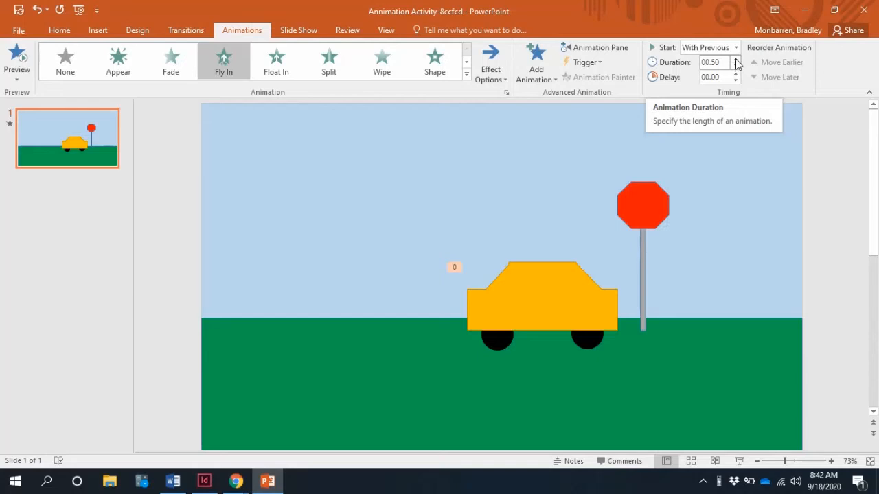
click(735, 60)
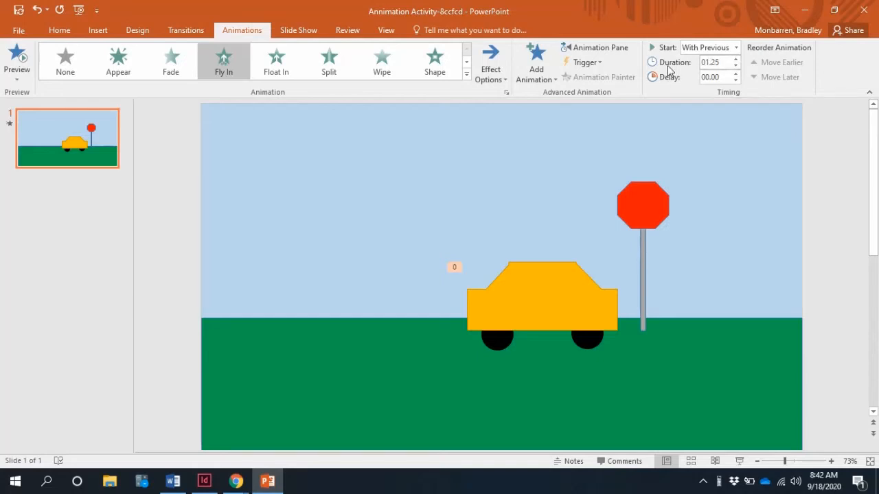
click(736, 59)
click(736, 74)
click(736, 75)
Play the slide show from the beginning to check the car's entrance, and return to editing
click(80, 11)
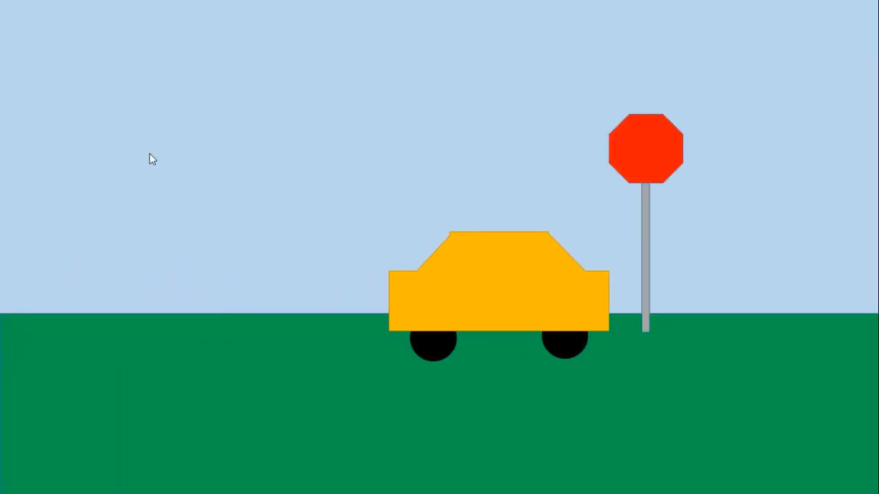
click(92, 65)
click(81, 66)
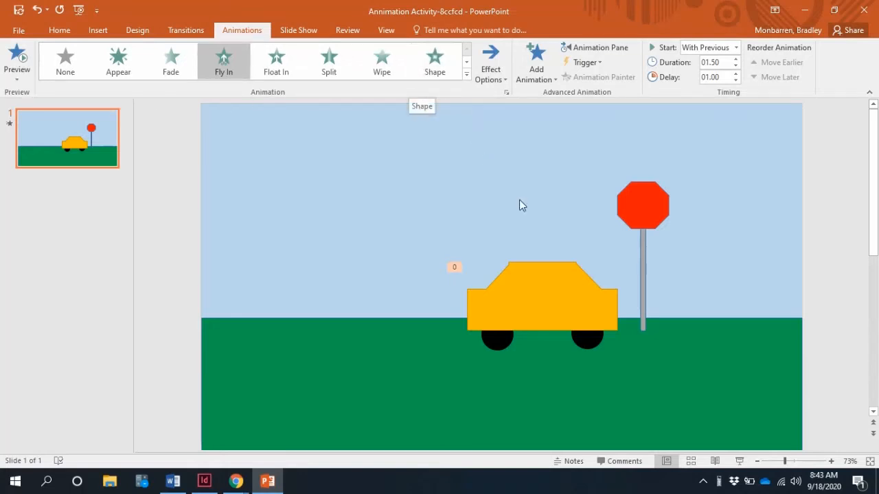
click(466, 75)
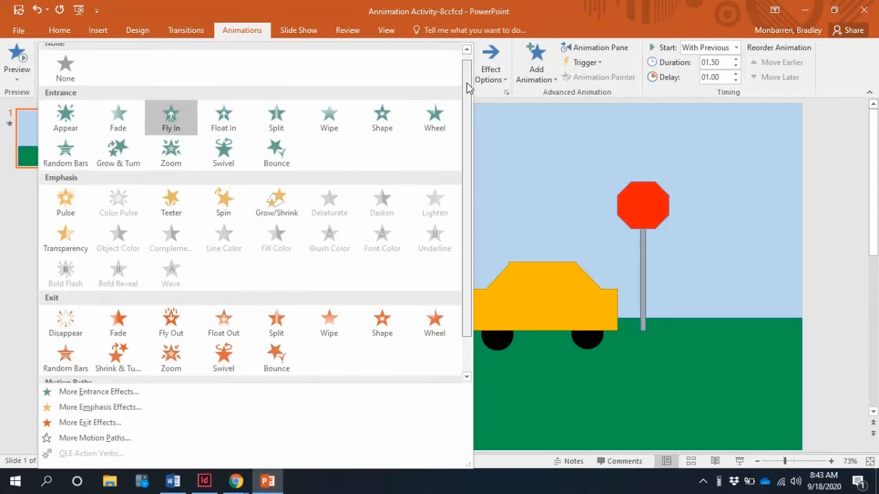
drag(468, 77, 469, 140)
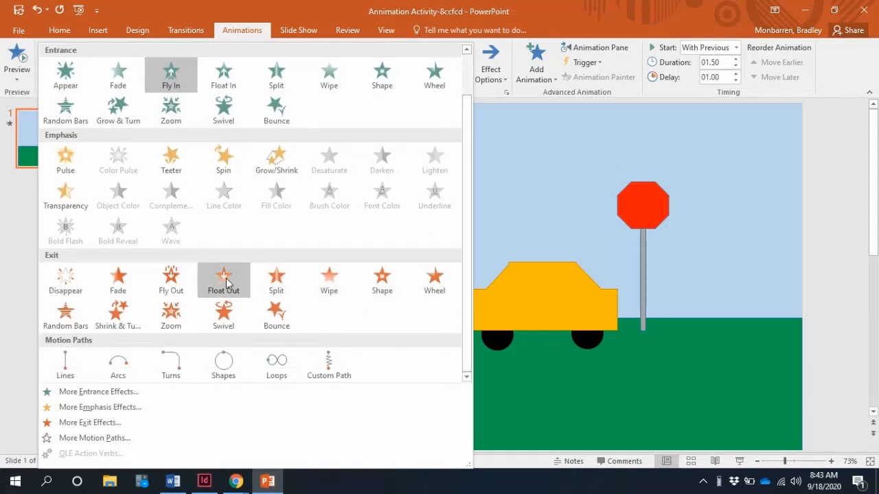
click(856, 166)
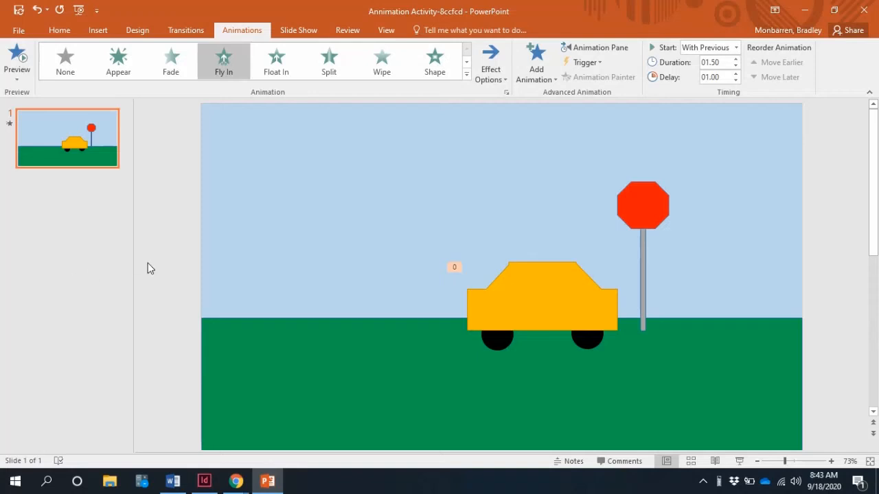
Display the Animation Pane and add a Fly Out exit animation to the car with the direction To Right
click(604, 48)
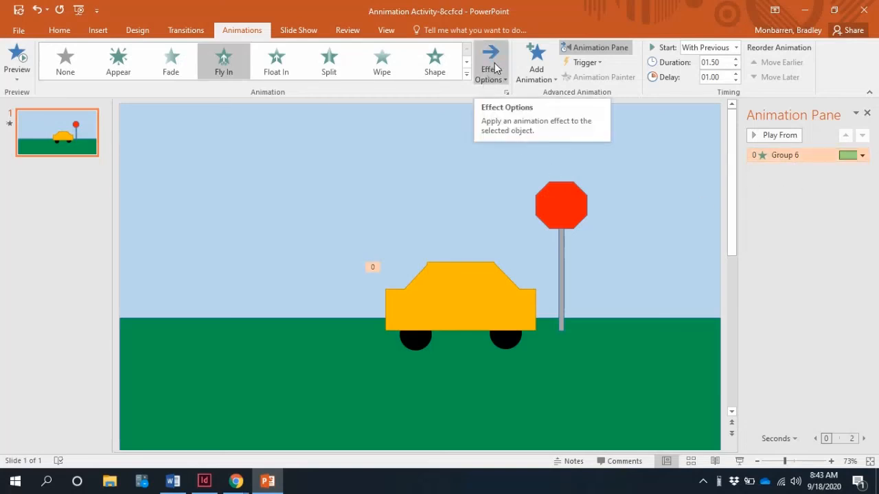
click(541, 71)
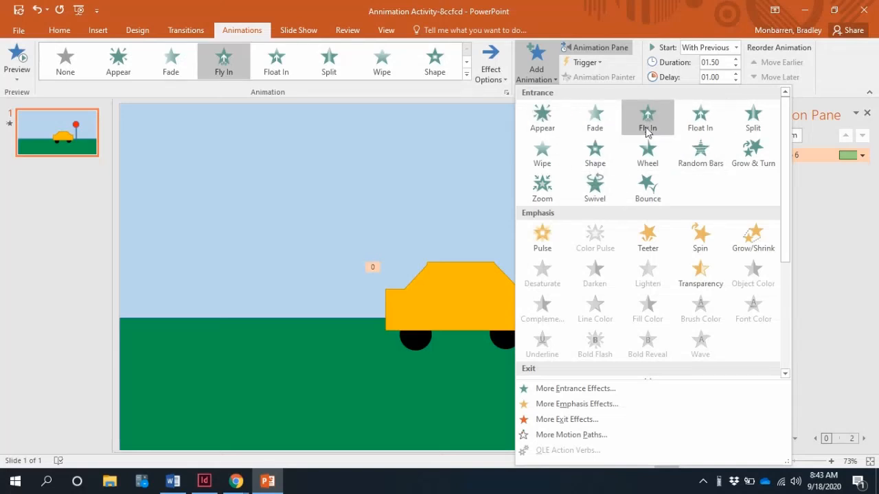
scroll(639, 151, down, 3)
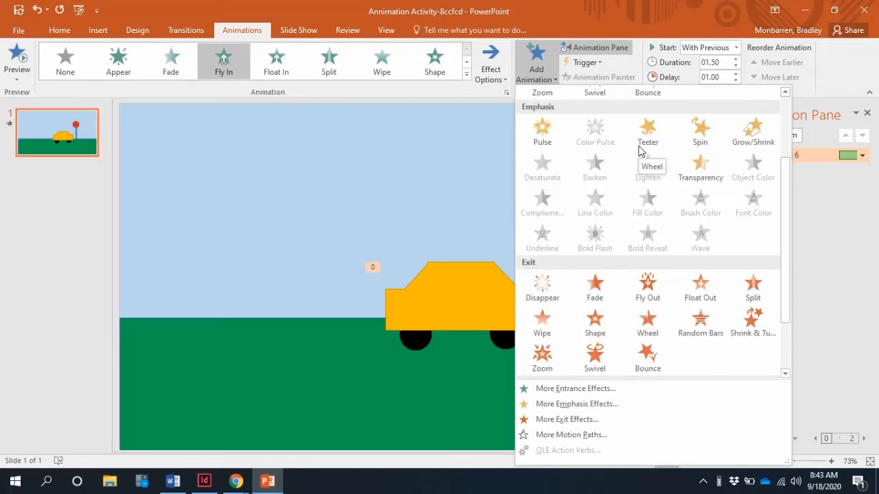
mouse_move(787, 214)
mouse_down()
mouse_move(779, 147)
mouse_move(783, 204)
mouse_up()
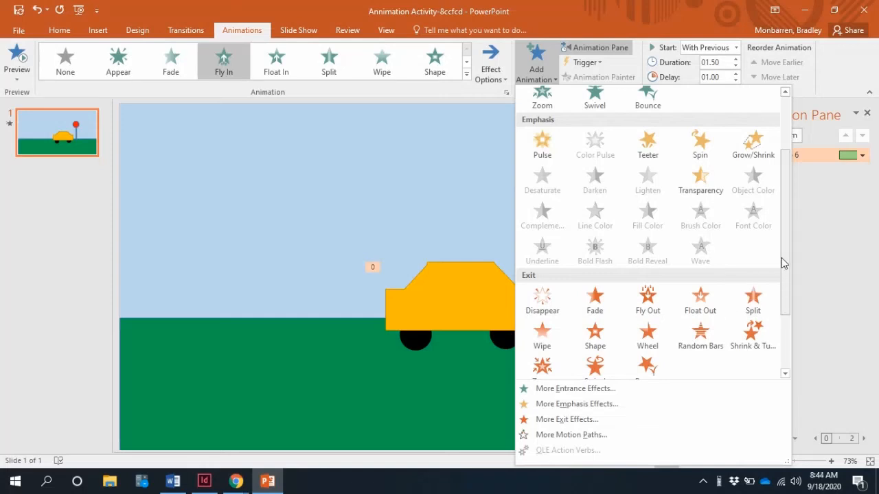
drag(783, 202, 780, 275)
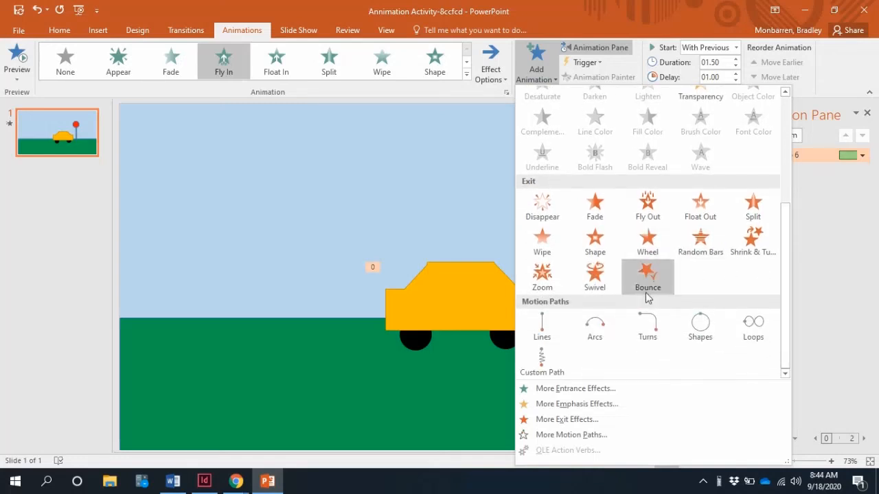
click(649, 204)
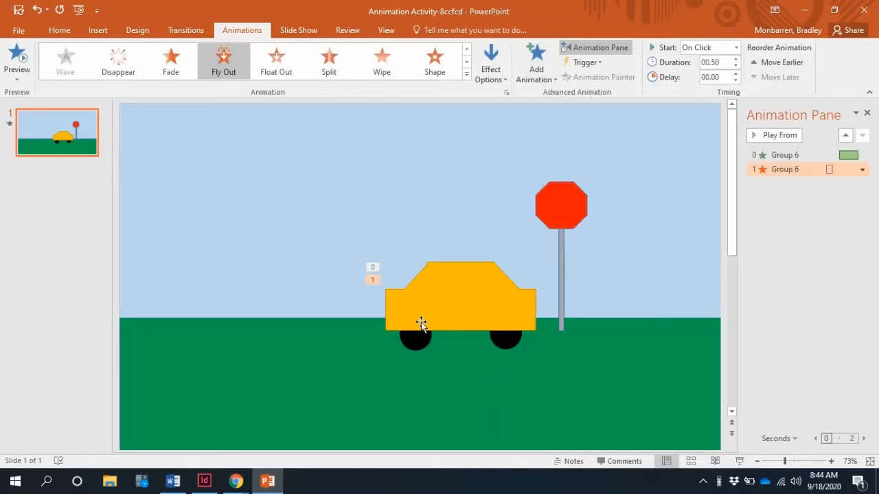
click(490, 69)
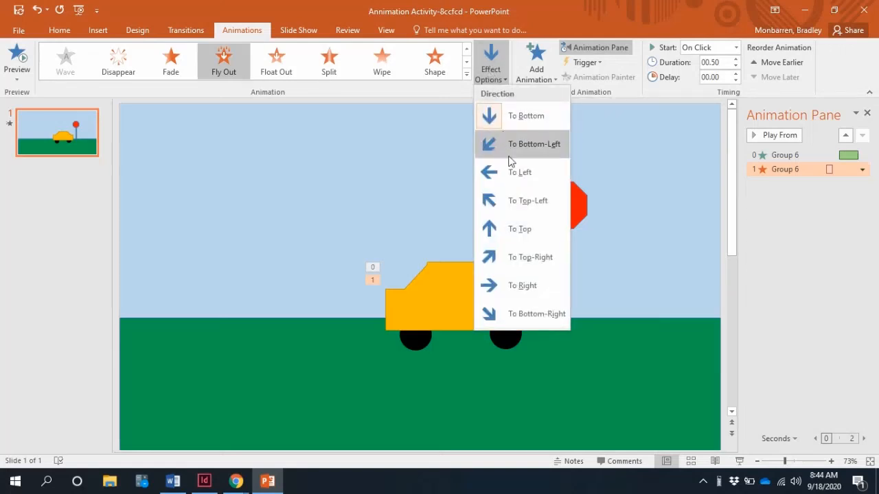
click(539, 289)
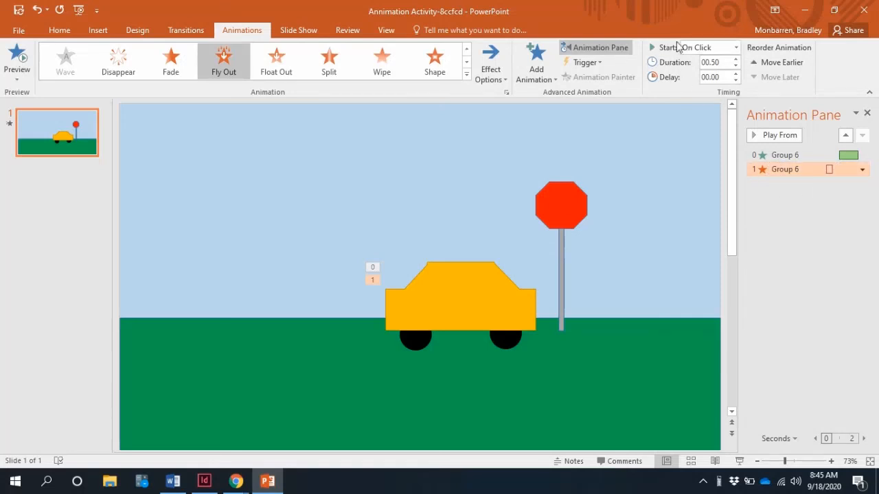
Set the car's Fly Out animation to start After Previous, with a duration of 01.00 and a delay of 02.00
click(736, 50)
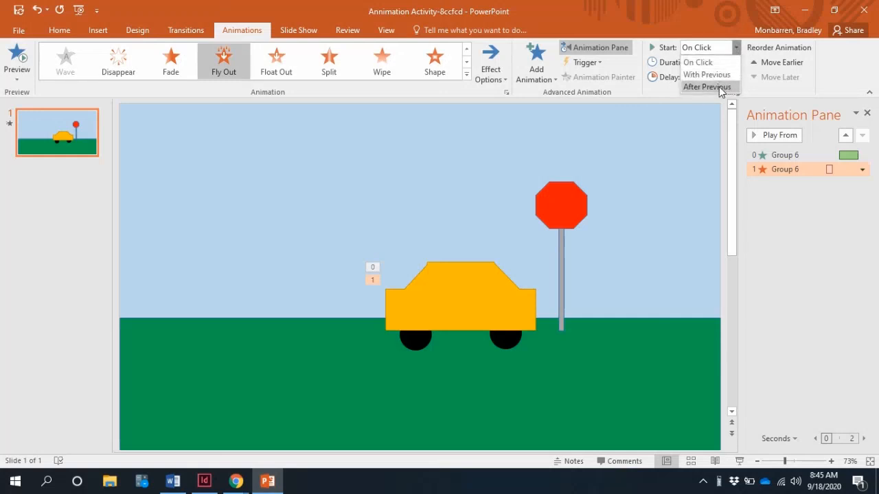
click(707, 86)
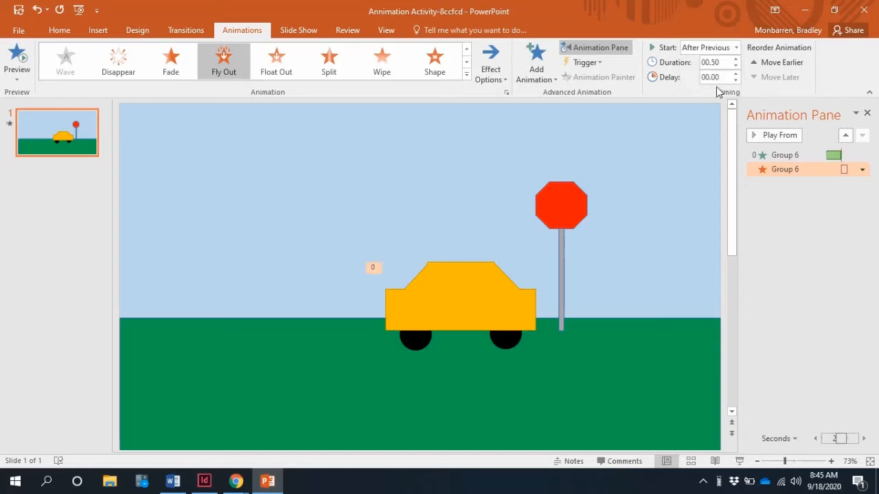
click(737, 60)
click(737, 60)
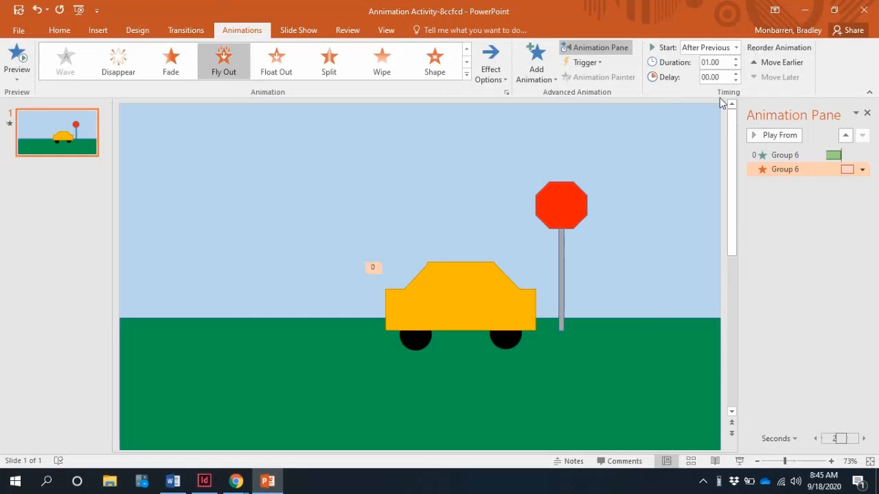
click(735, 73)
click(735, 73)
click(735, 73)
click(735, 73)
click(735, 73)
click(735, 72)
click(735, 73)
click(735, 72)
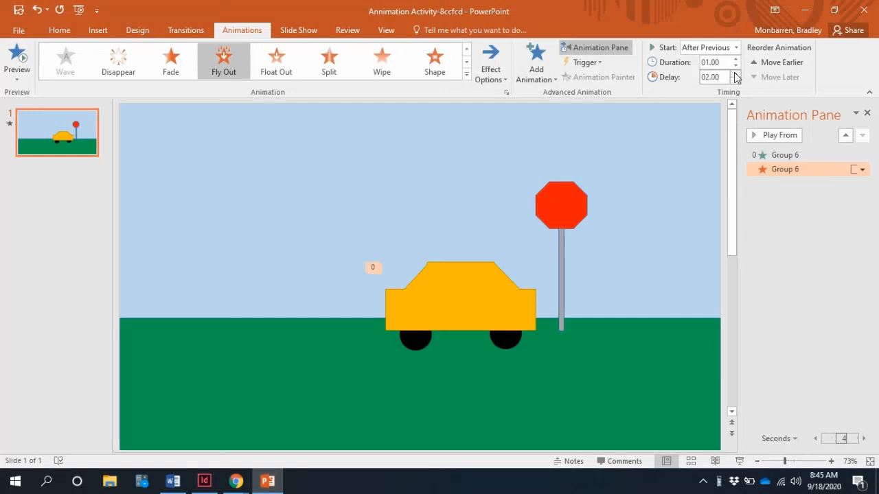
Preview the car's animations from the Fly In entry and again from the Fly Out entry
click(786, 153)
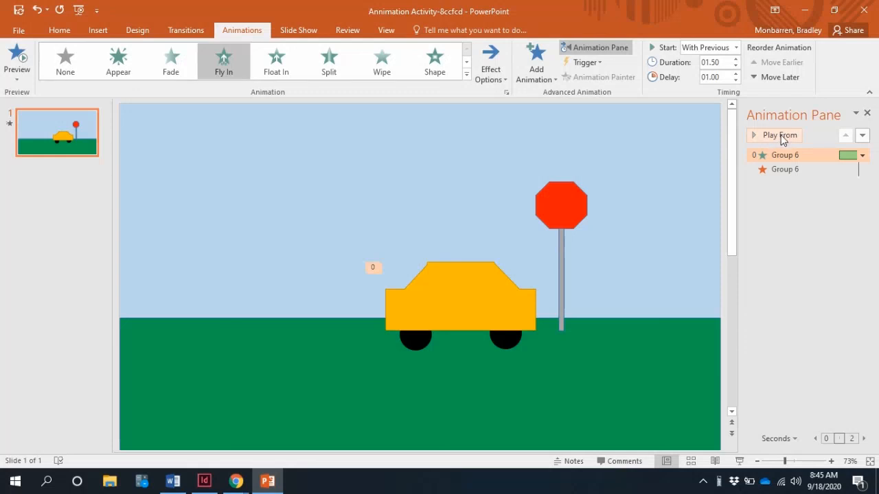
click(781, 137)
click(785, 170)
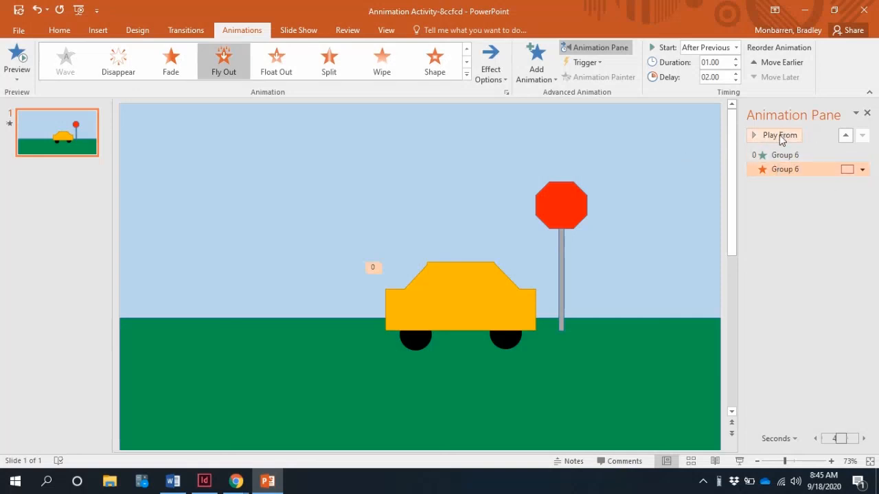
click(780, 135)
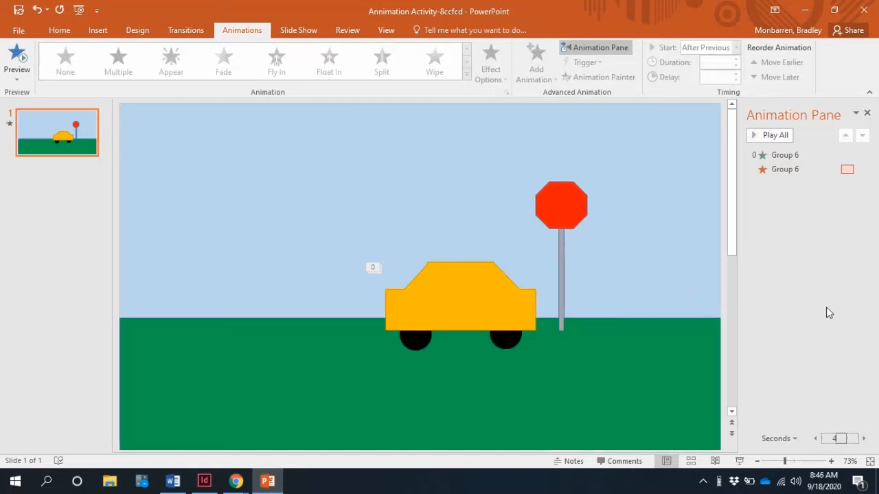
Bring the car group to the front of all other objects on the slide and deselect it
click(461, 299)
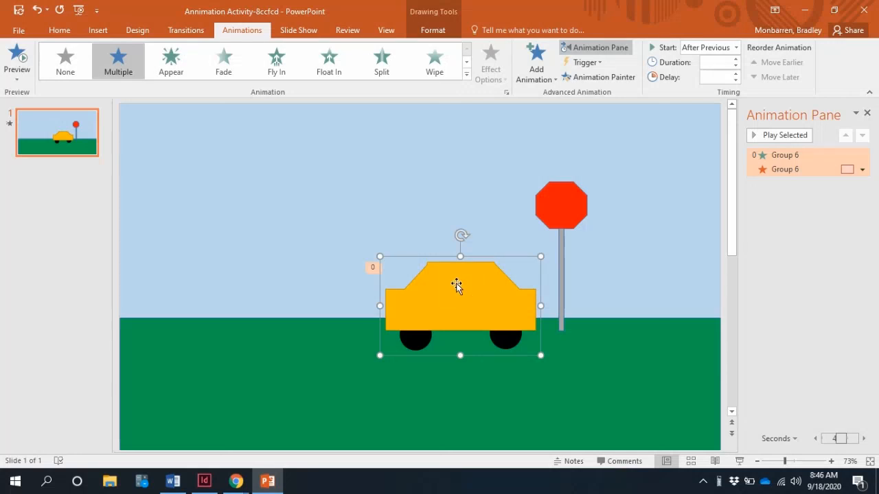
right_click(458, 286)
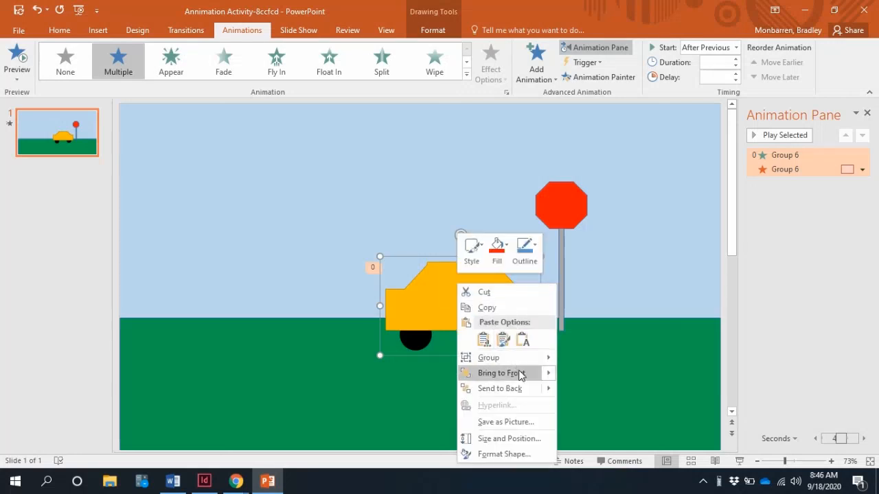
mouse_move(520, 374)
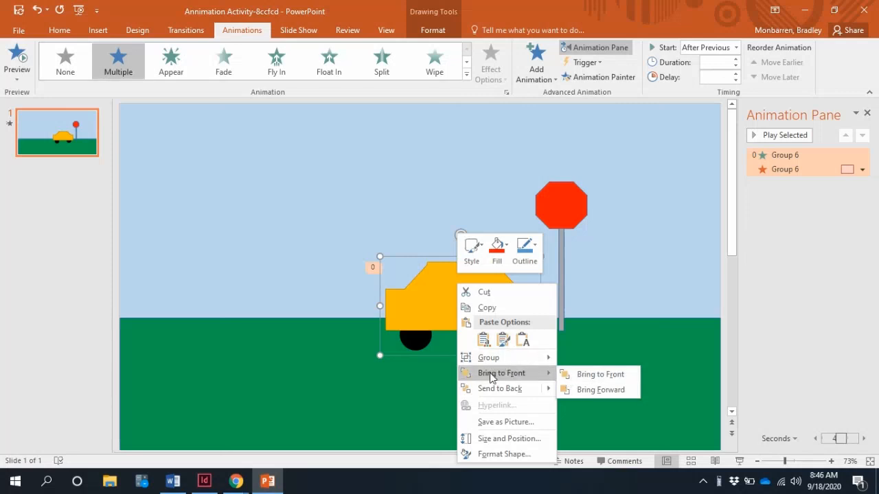
click(613, 376)
click(788, 188)
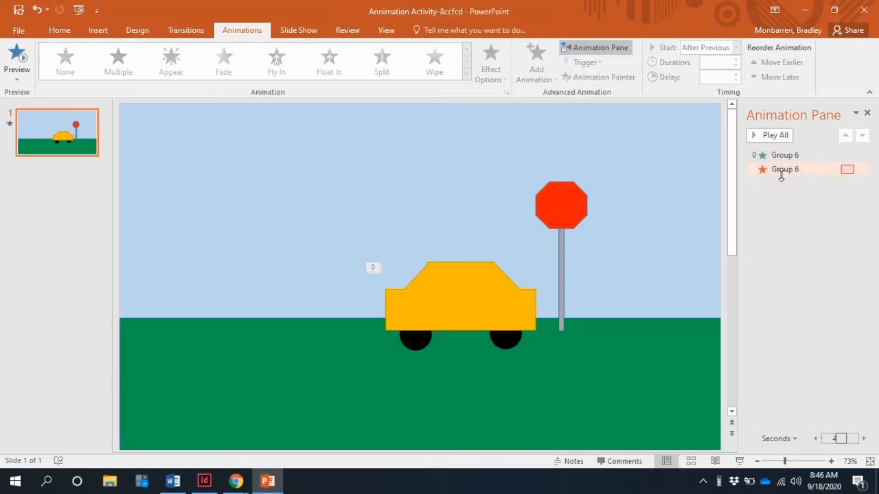
Preview the car's exit by playing the animations from the Fly Out entry
click(782, 171)
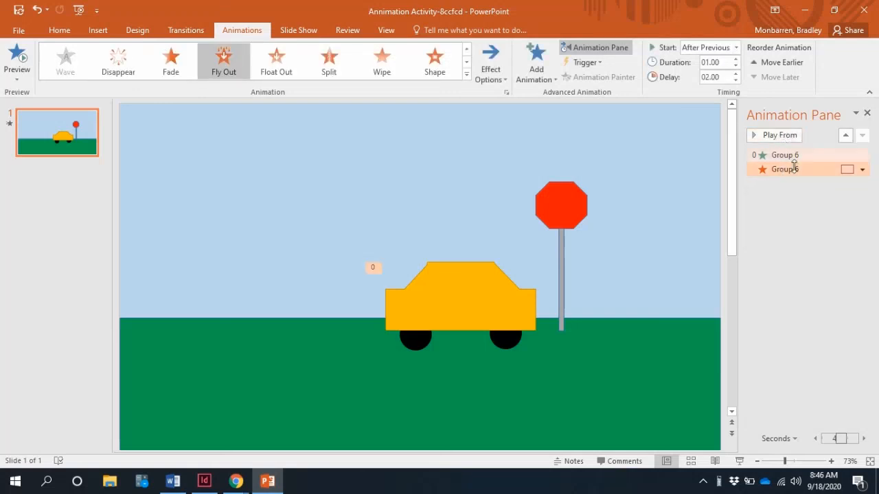
click(770, 136)
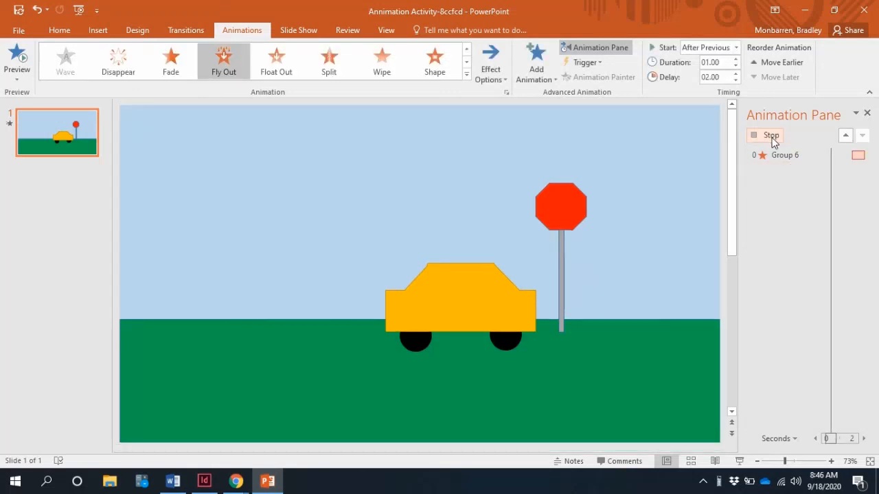